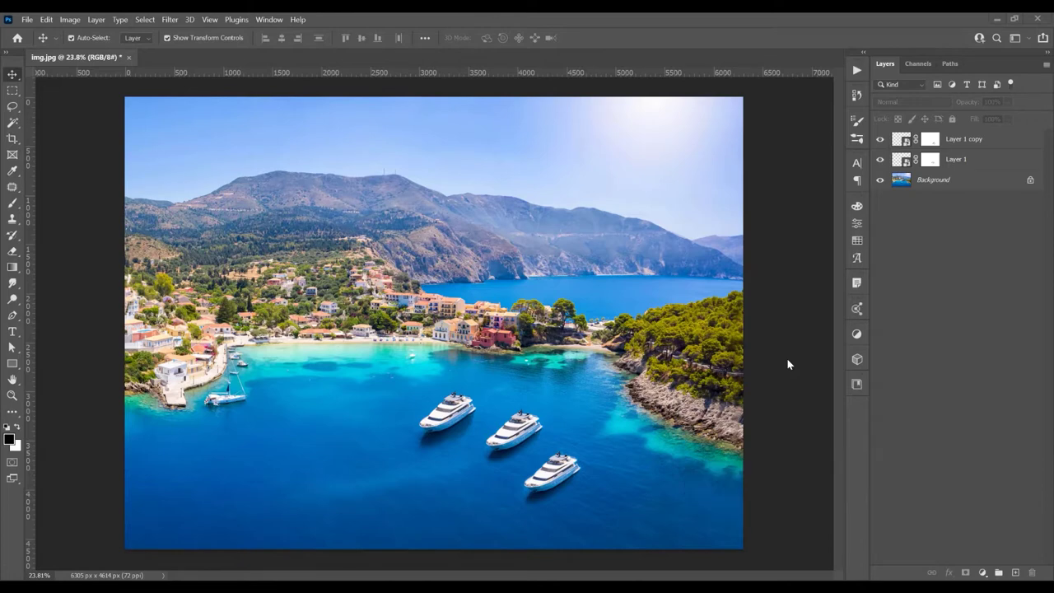
Open img.jpg, the original bay photo, and zoom out to fit it.
click(27, 19)
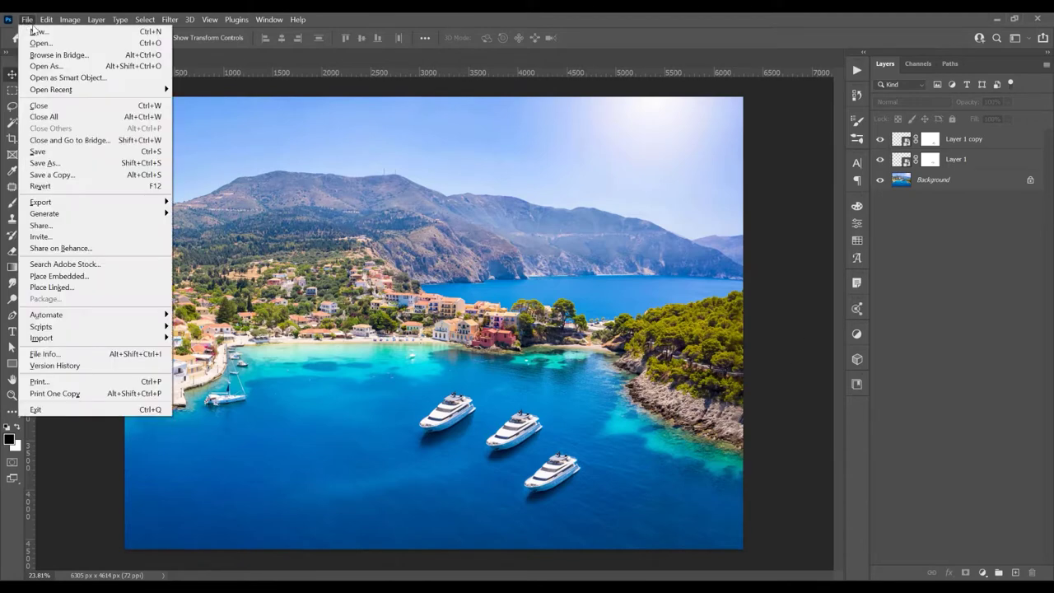
click(32, 39)
click(642, 440)
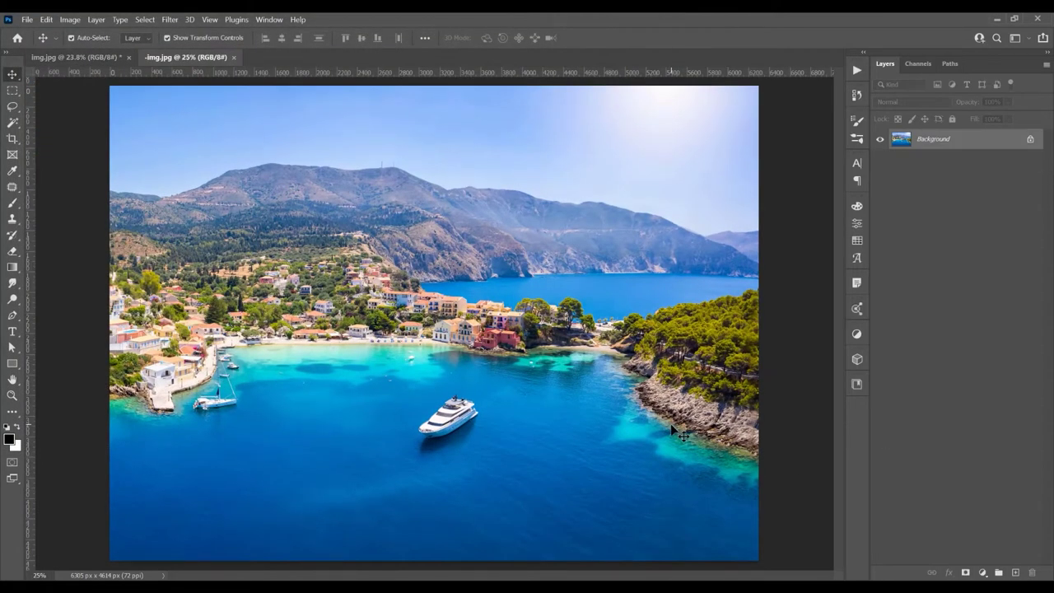
scroll(554, 363, down, 1)
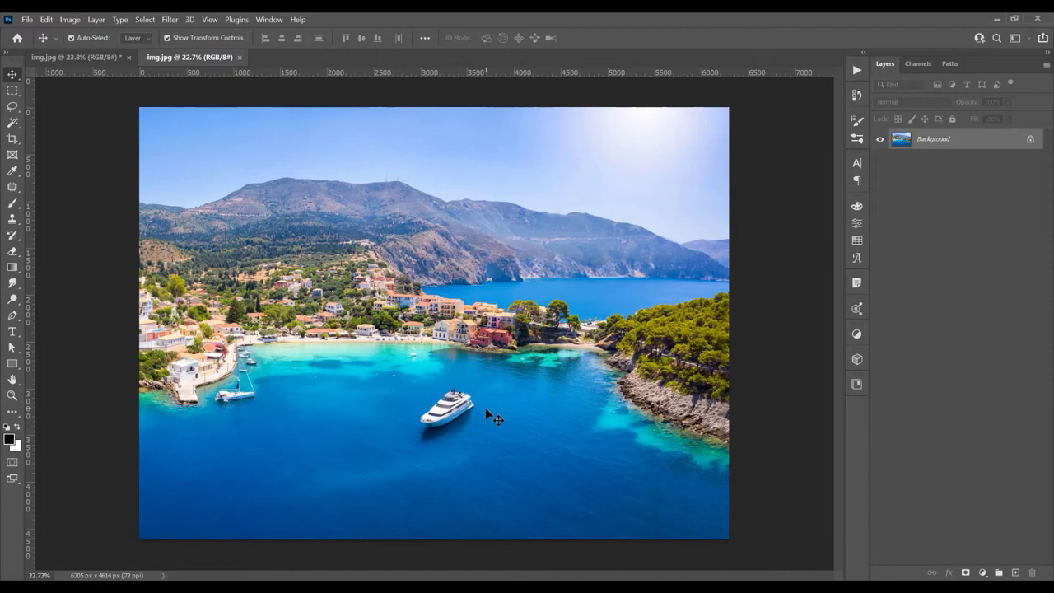
Add an empty Layer 1 above Background and switch to the Clone Stamp tool.
click(1016, 573)
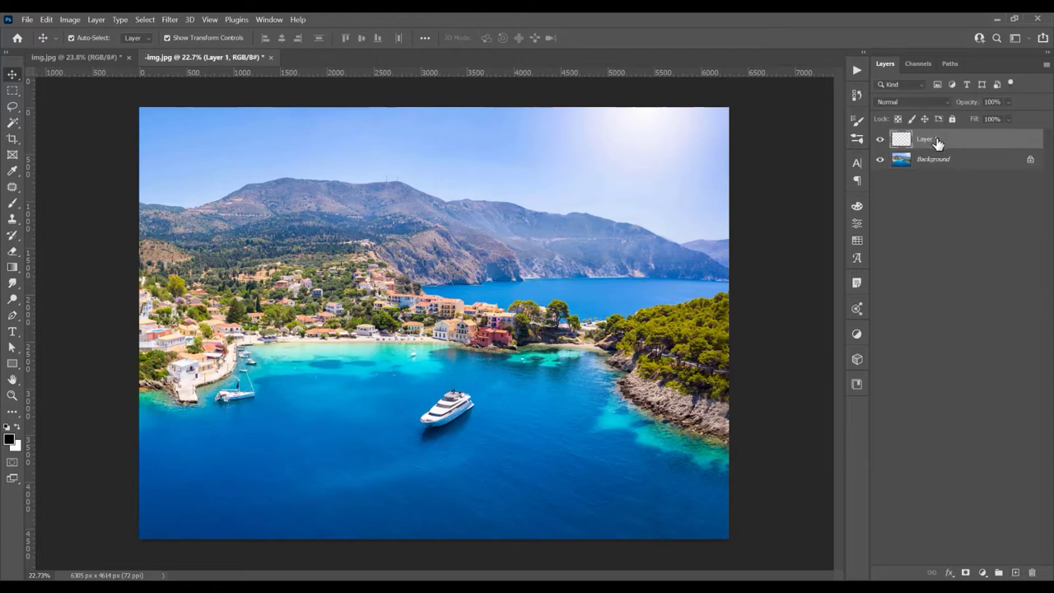
key(s)
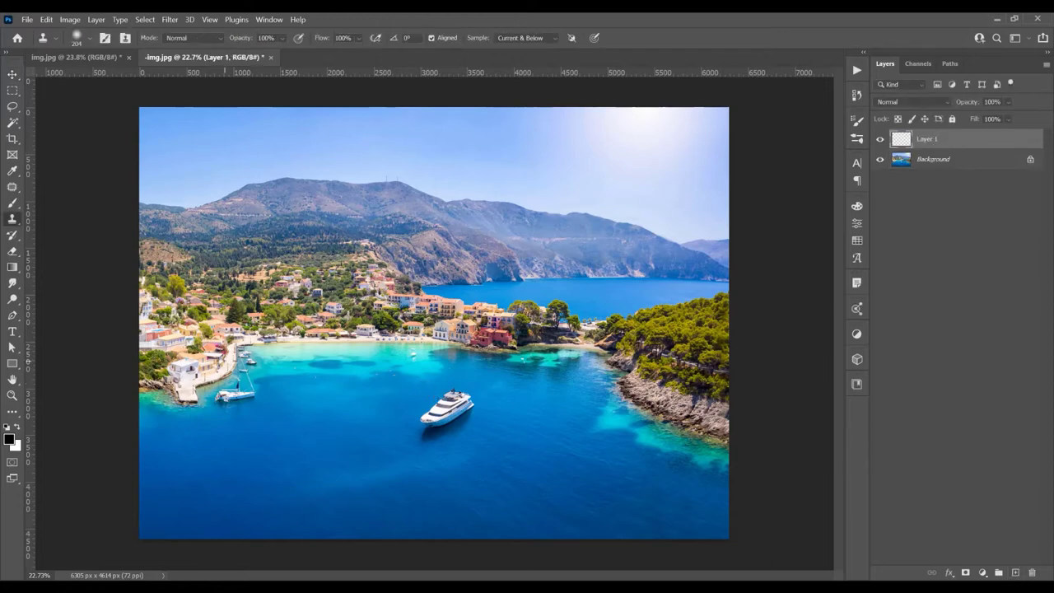
right_click(14, 224)
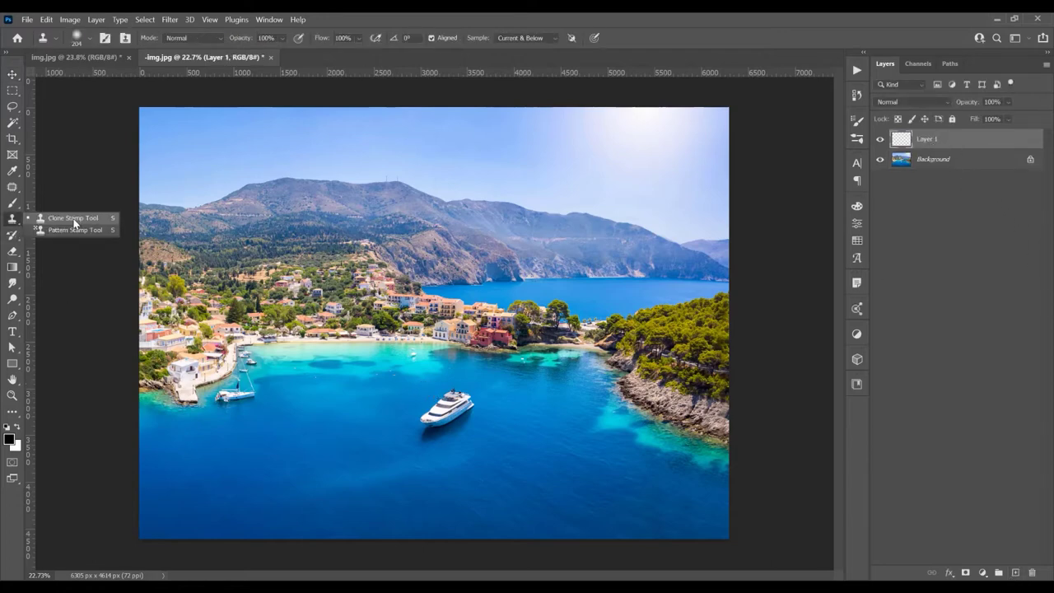
click(74, 219)
scroll(420, 445, up, 2)
scroll(455, 338, down, 1)
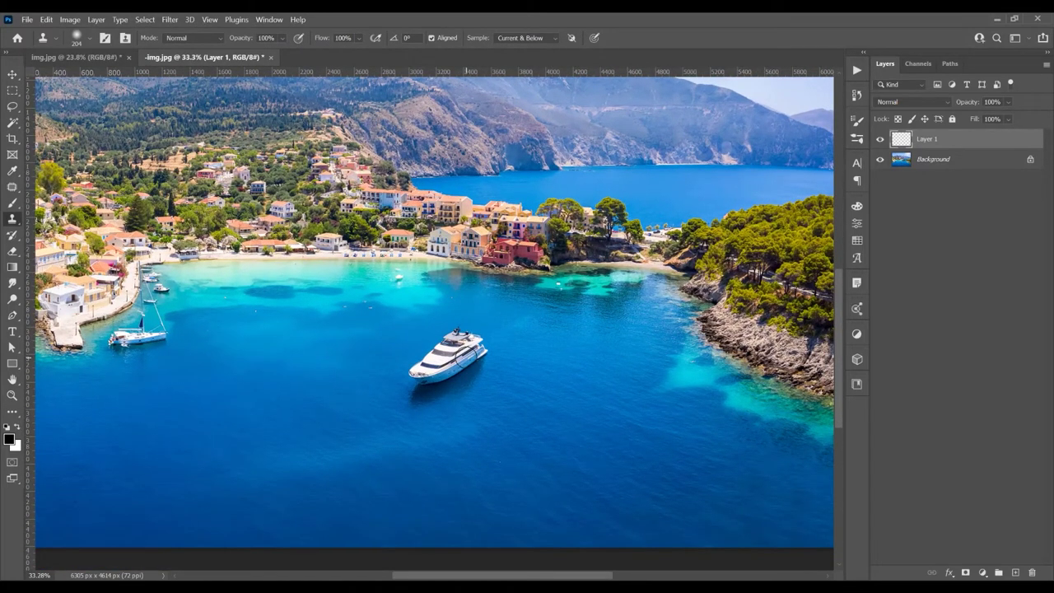
Choose the Soft Round brush (204 px, 0% hardness) for cloning, zoomed on the yacht.
right_click(498, 331)
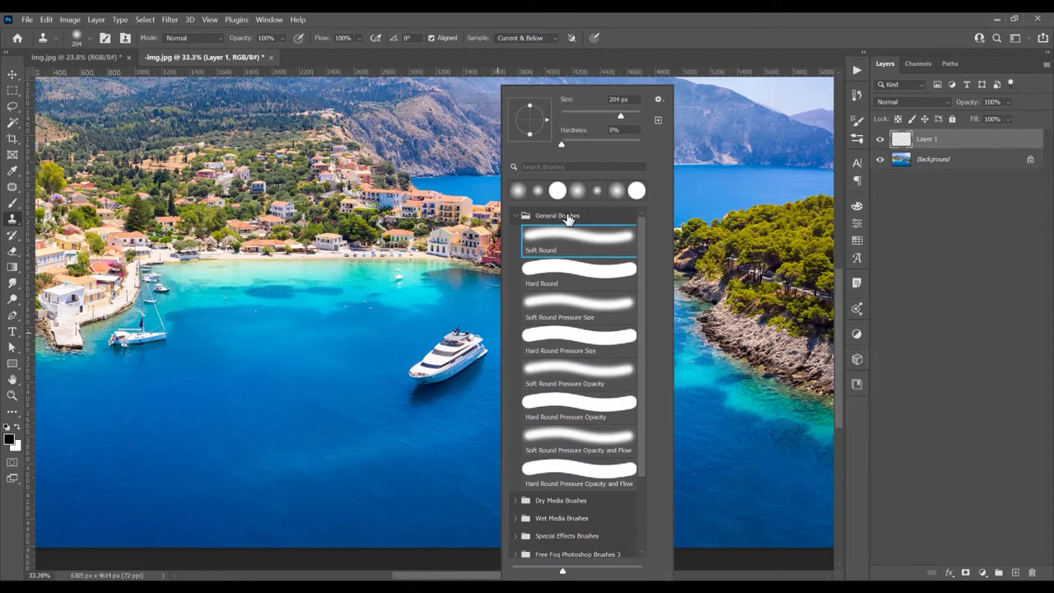
click(559, 239)
click(448, 356)
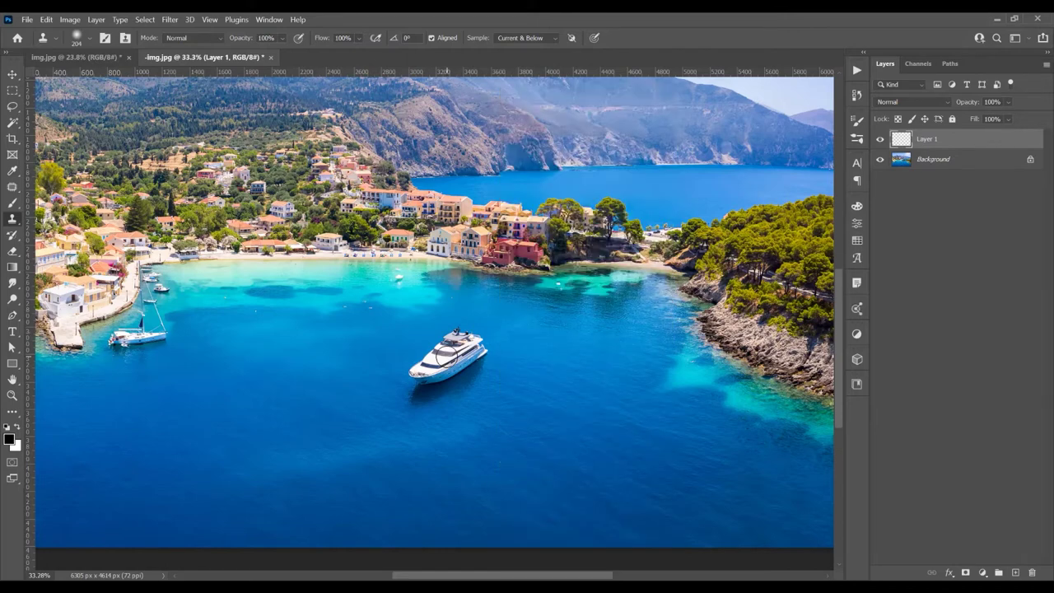
scroll(447, 356, up, 3)
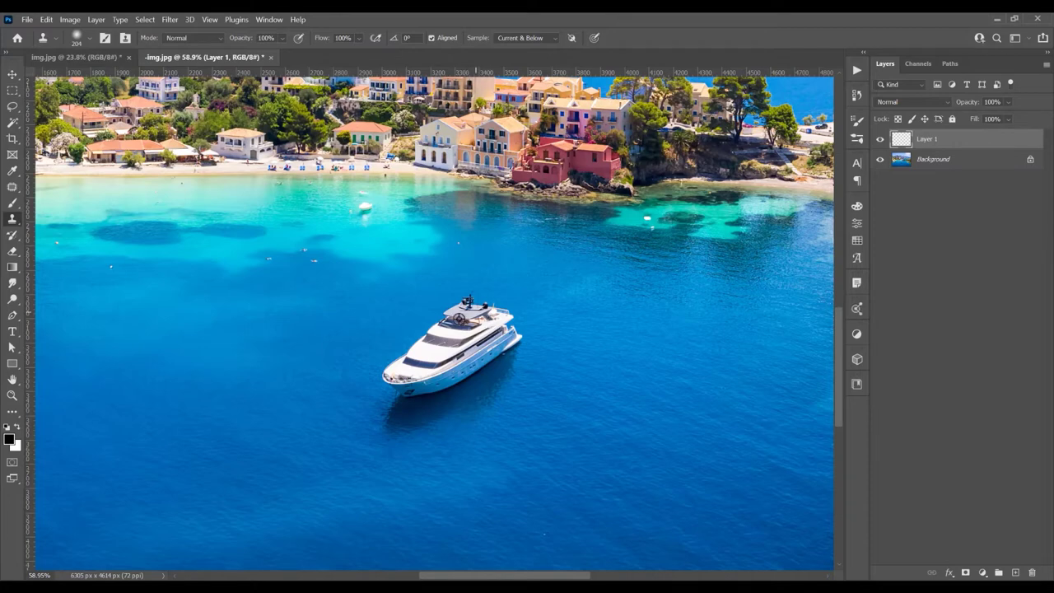
Paint a full yacht copy below-right of the original on Layer 1, undoing a stray patch.
click(481, 379)
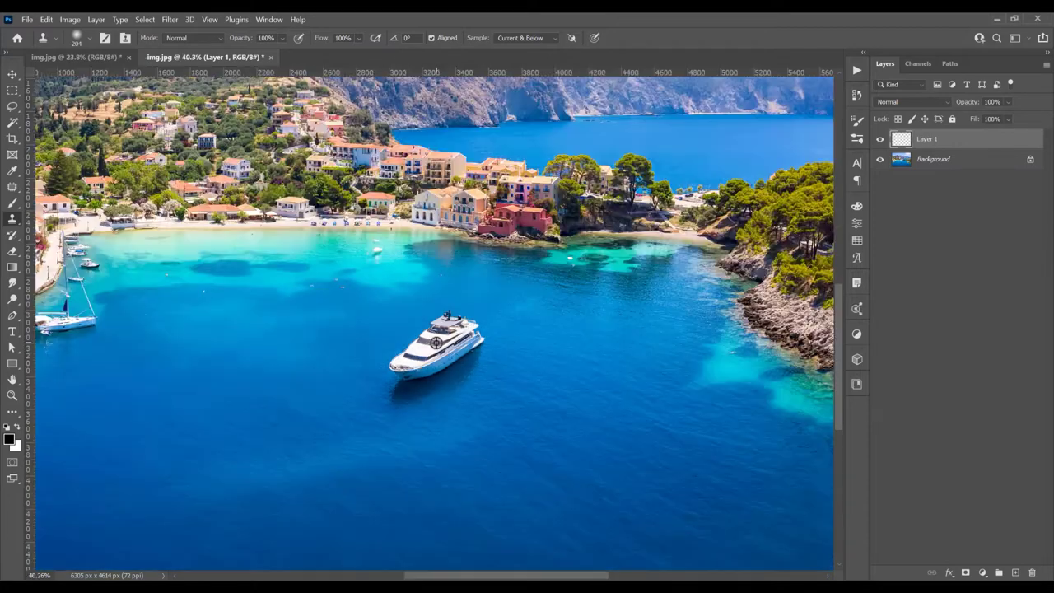
scroll(494, 354, down, 3)
click(495, 351)
key(ctrl+z)
scroll(513, 408, down, 1)
scroll(512, 400, up, 1)
mouse_move(512, 409)
mouse_down()
mouse_move(556, 385)
mouse_move(529, 417)
mouse_move(558, 414)
mouse_move(592, 387)
mouse_move(570, 368)
mouse_move(524, 434)
mouse_move(591, 409)
mouse_move(594, 381)
mouse_move(549, 375)
mouse_up()
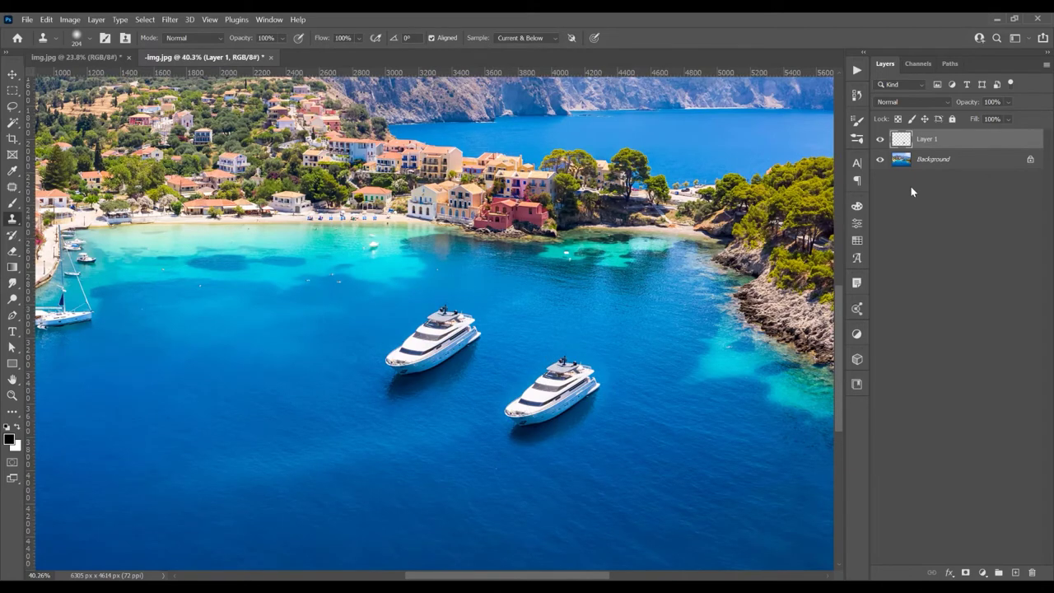
key(ctrl+plus)
Convert Layer 1 to a smart object and give it a white layer mask.
right_click(997, 142)
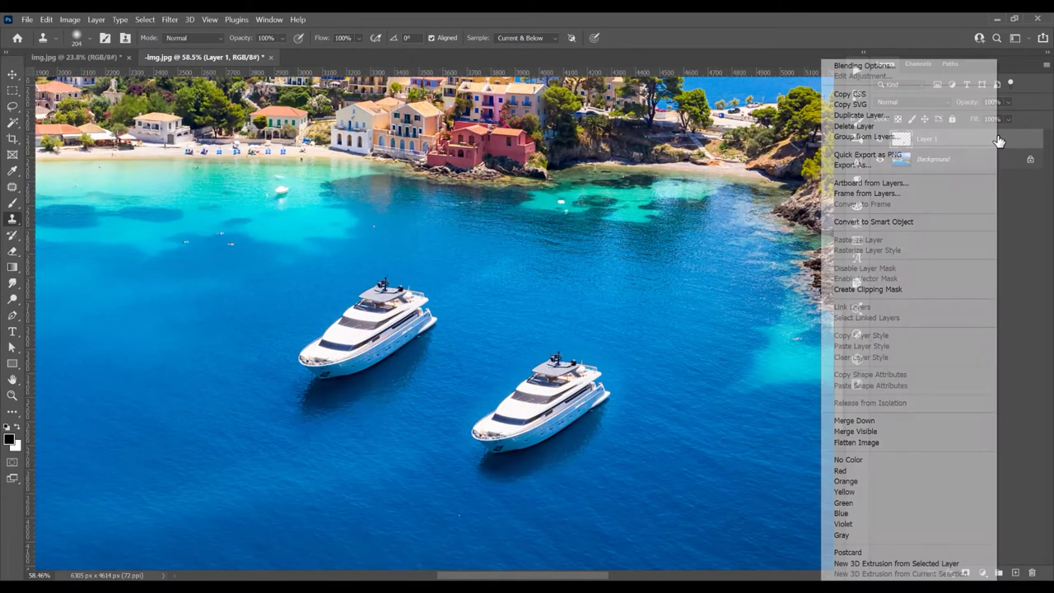
click(896, 226)
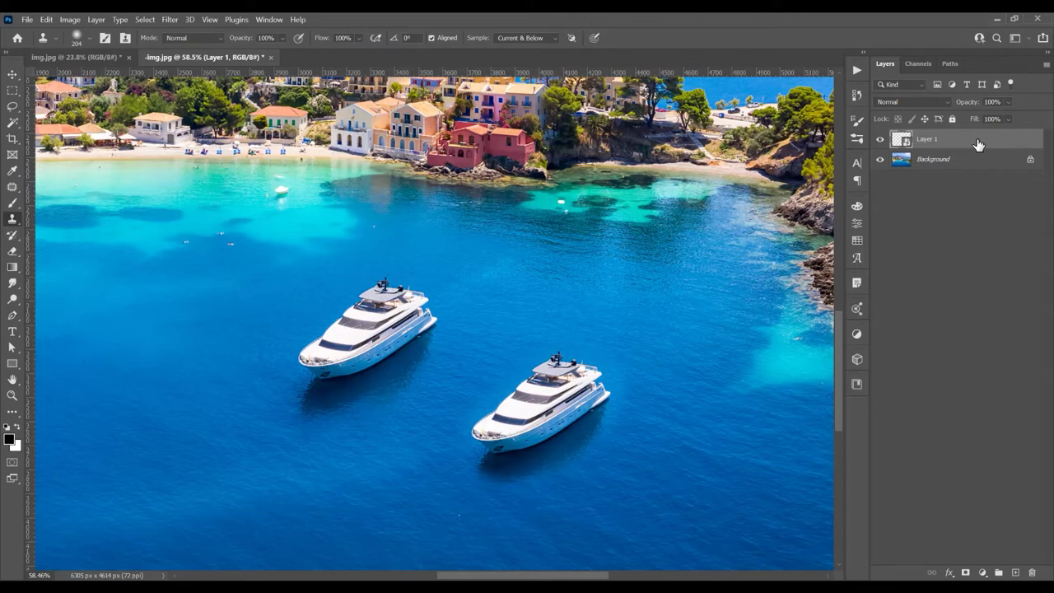
click(966, 572)
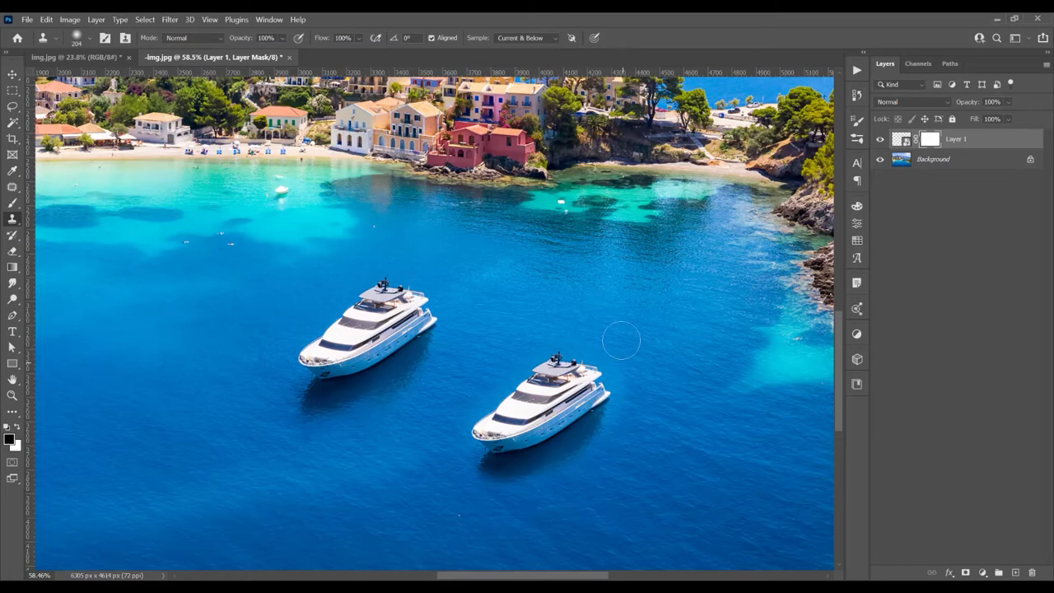
click(880, 139)
click(880, 139)
key(b)
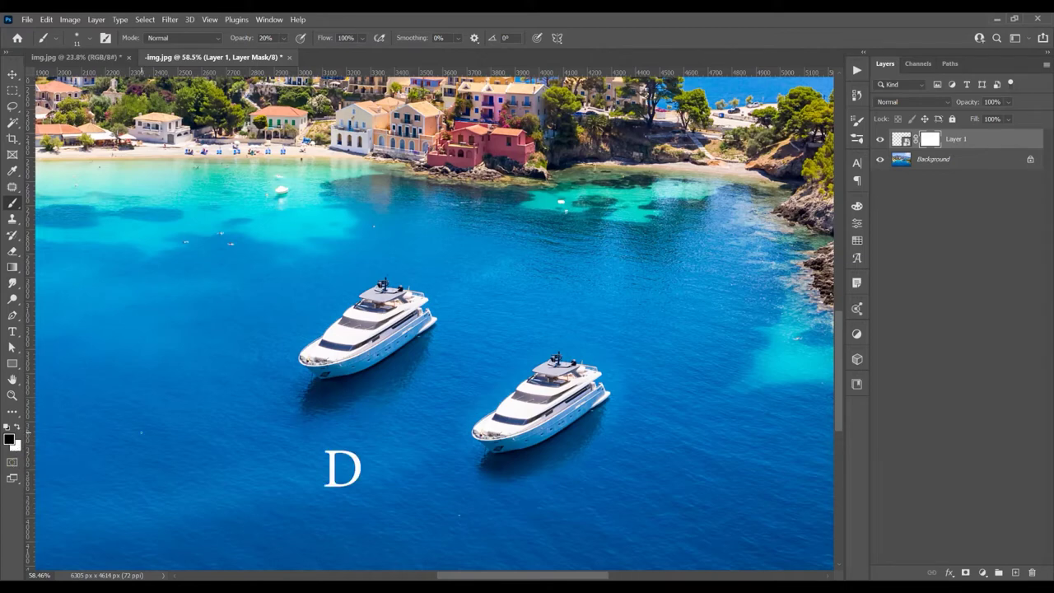
Paint 10%-opacity black strokes on Layer 1's mask with an enlarged soft brush around the yacht.
alt+right_click(593, 343)
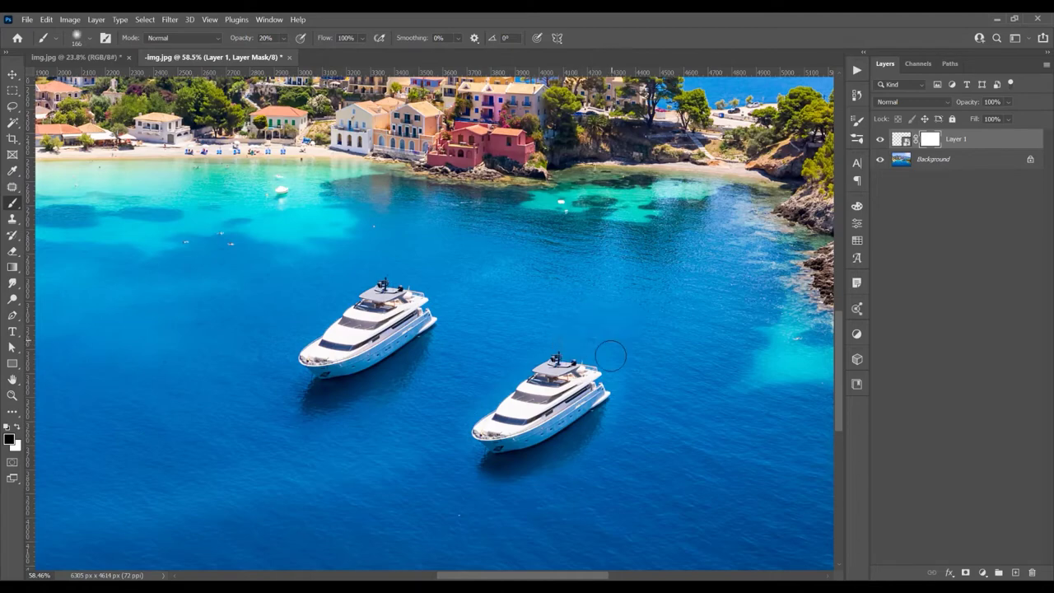
scroll(610, 356, up, 4)
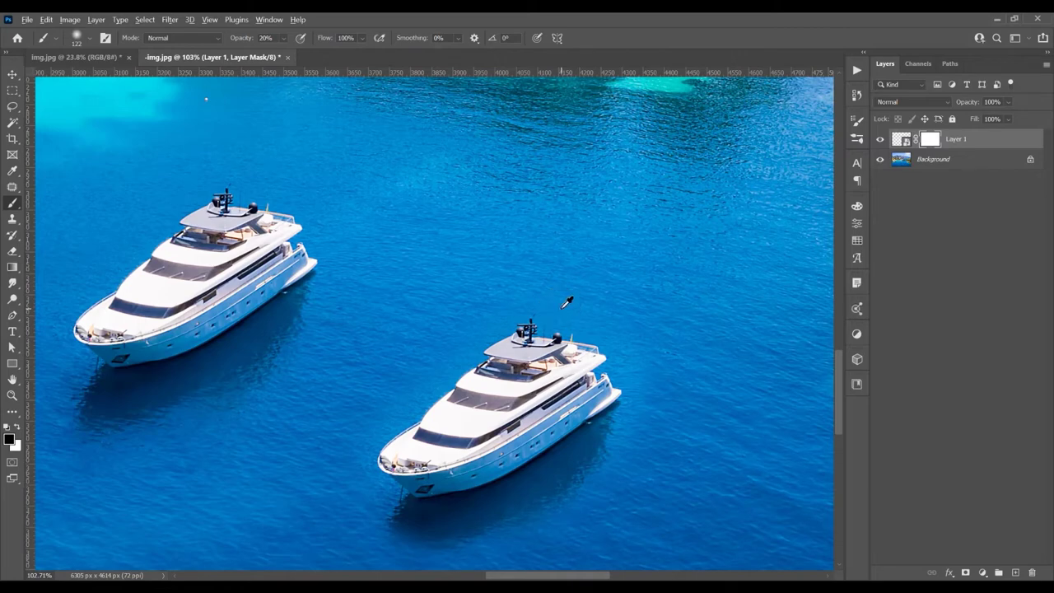
alt+right_click(566, 303)
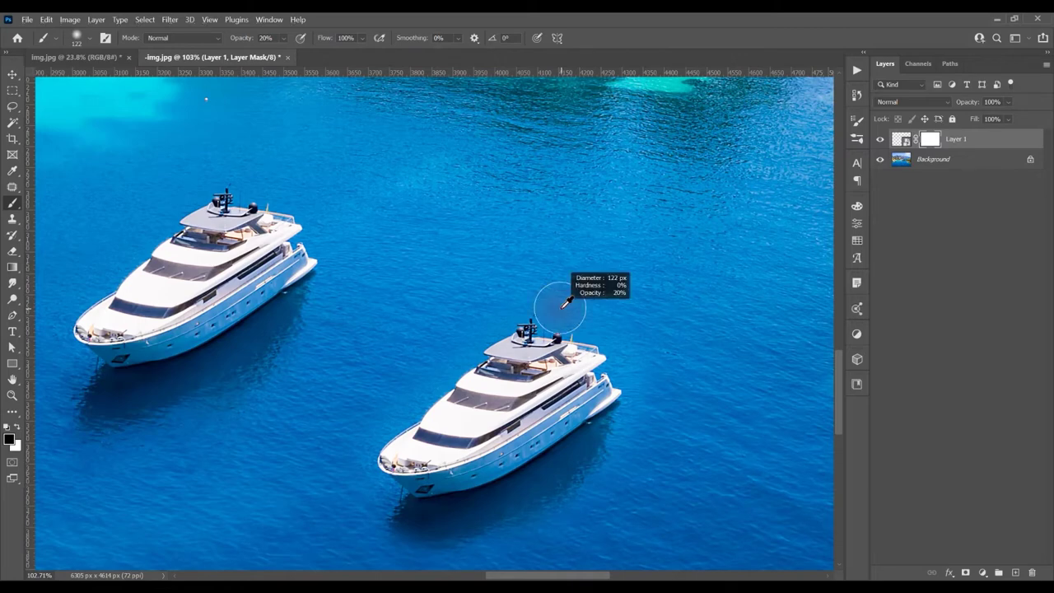
mouse_move(567, 303)
mouse_down()
mouse_move(636, 310)
mouse_move(550, 320)
mouse_up()
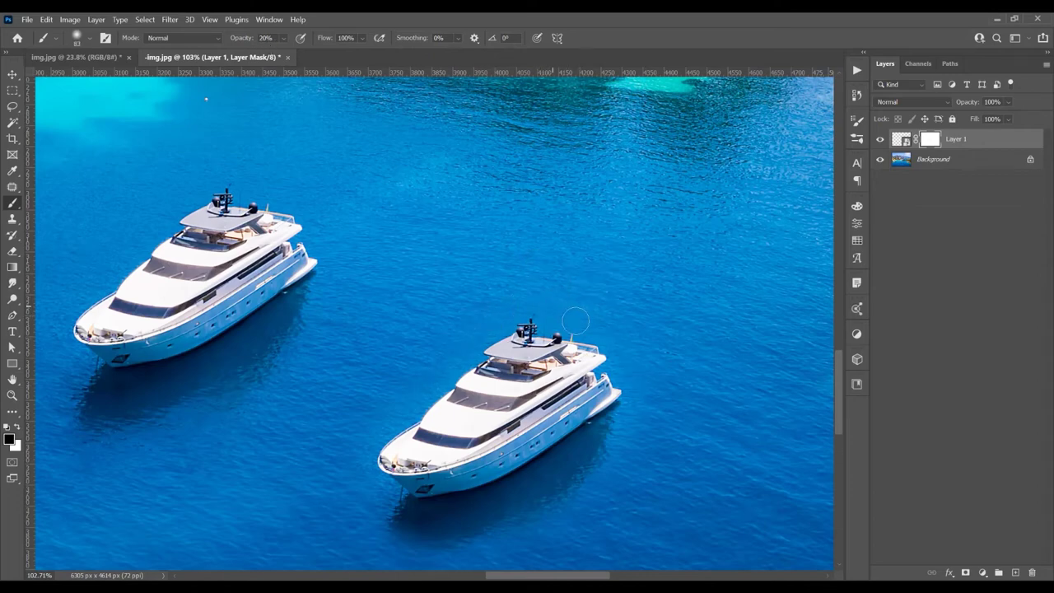
key([)
key([)
key([)
key([)
scroll(574, 483, up, 3)
key(1)
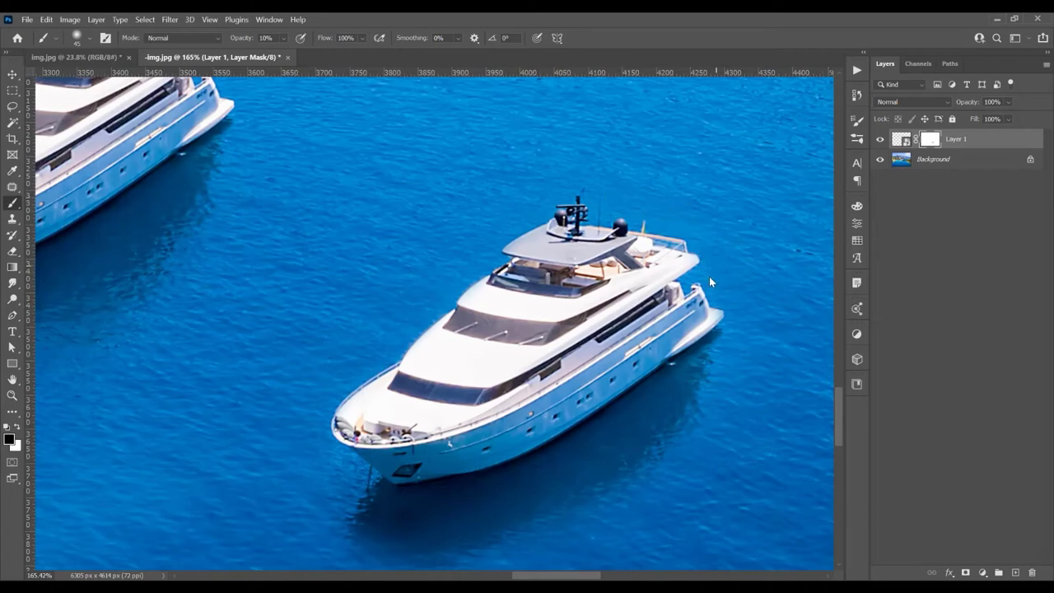
scroll(736, 337, down, 2)
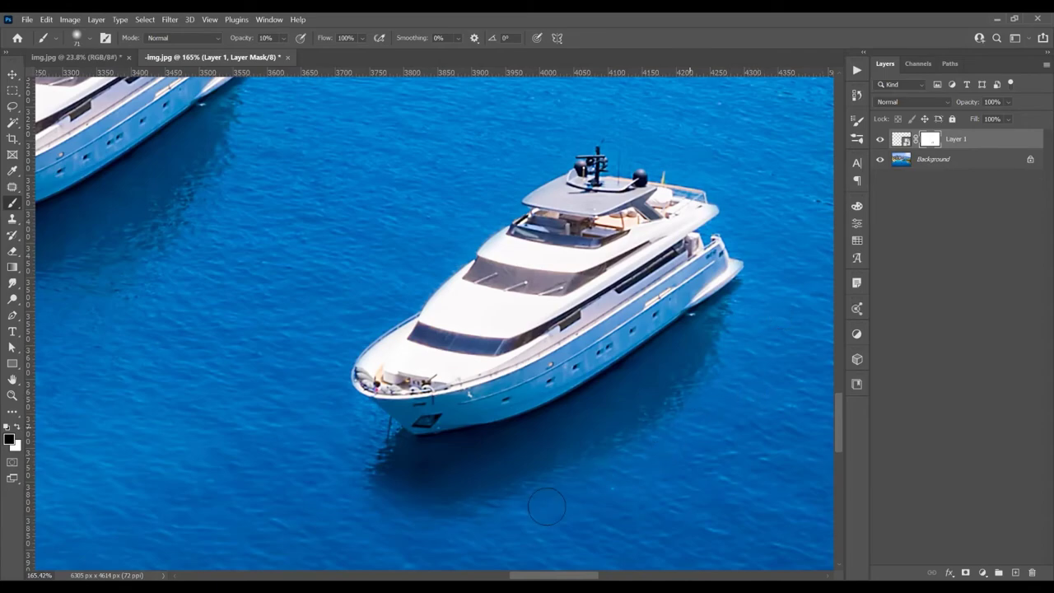
scroll(546, 506, down, 5)
key(v)
scroll(650, 440, down, 3)
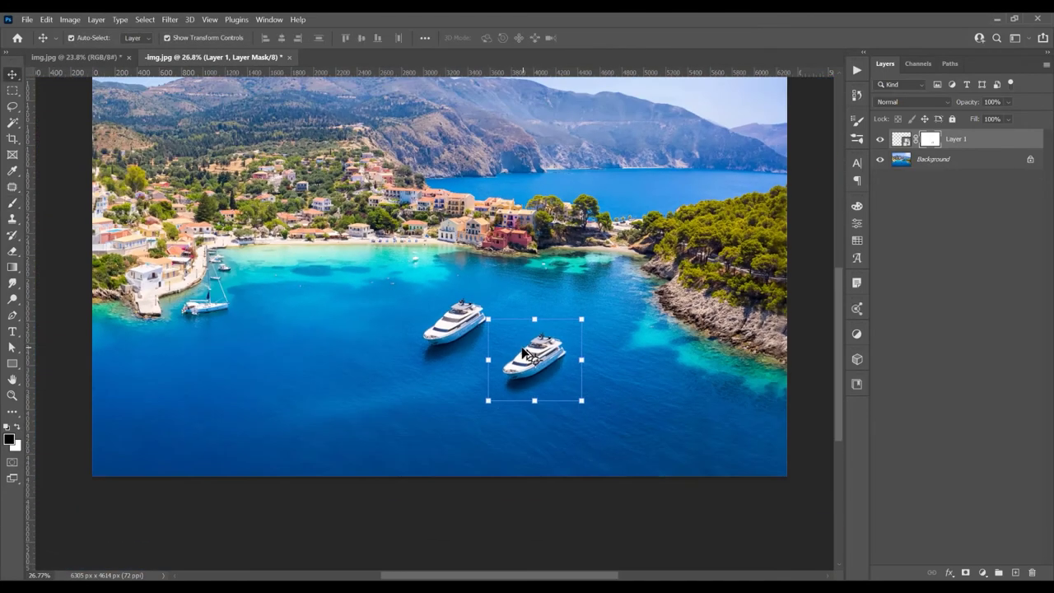
Duplicate the yacht upward as Layer 1 copy and scale it to about 92%.
scroll(528, 353, up, 2)
scroll(556, 370, down, 2)
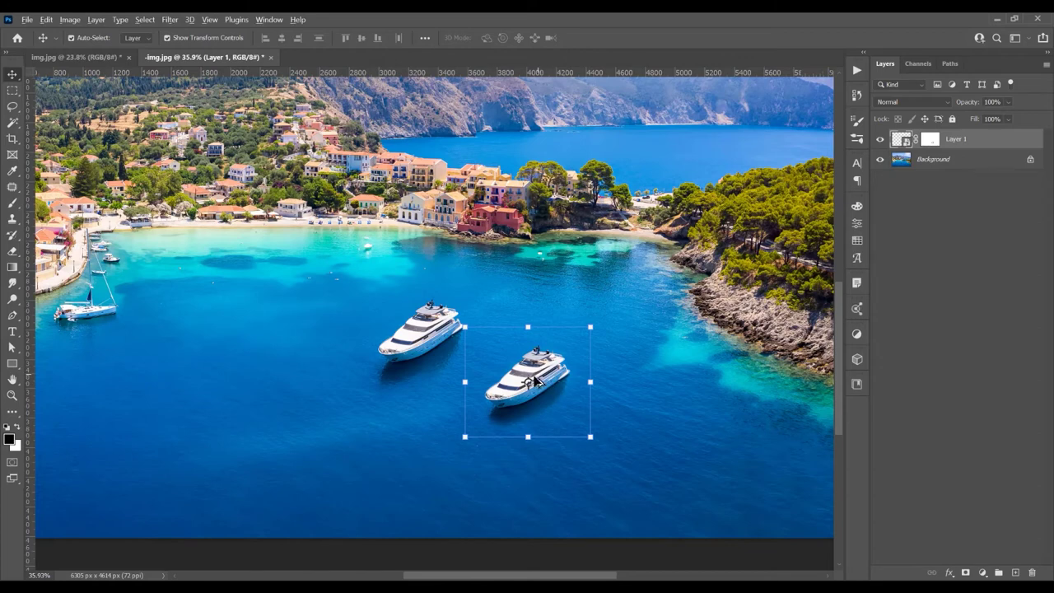
drag(548, 379, 553, 290)
scroll(560, 301, up, 2)
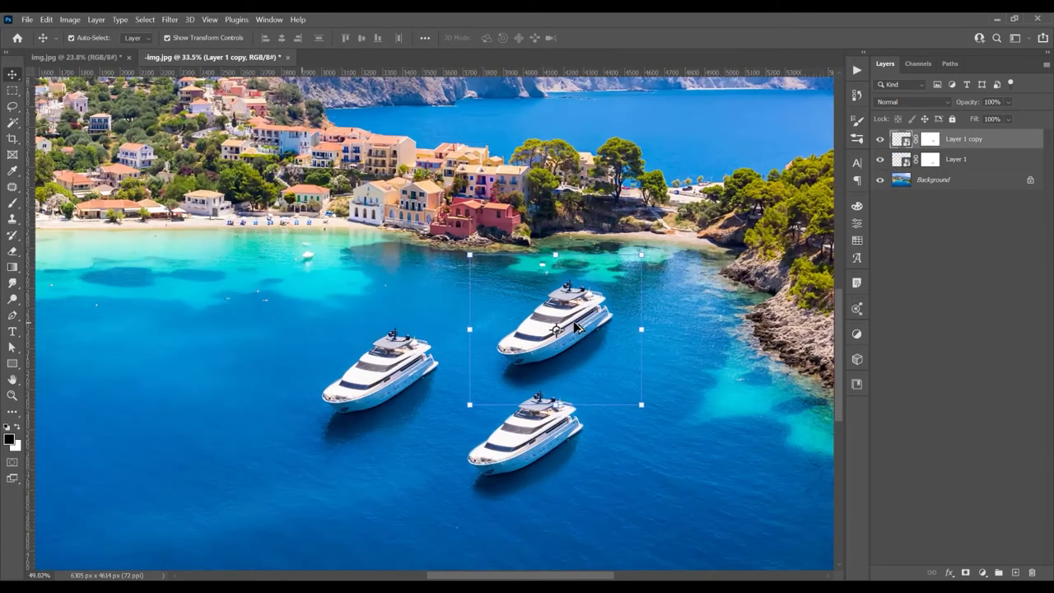
scroll(574, 326, up, 1)
key(ctrl+t)
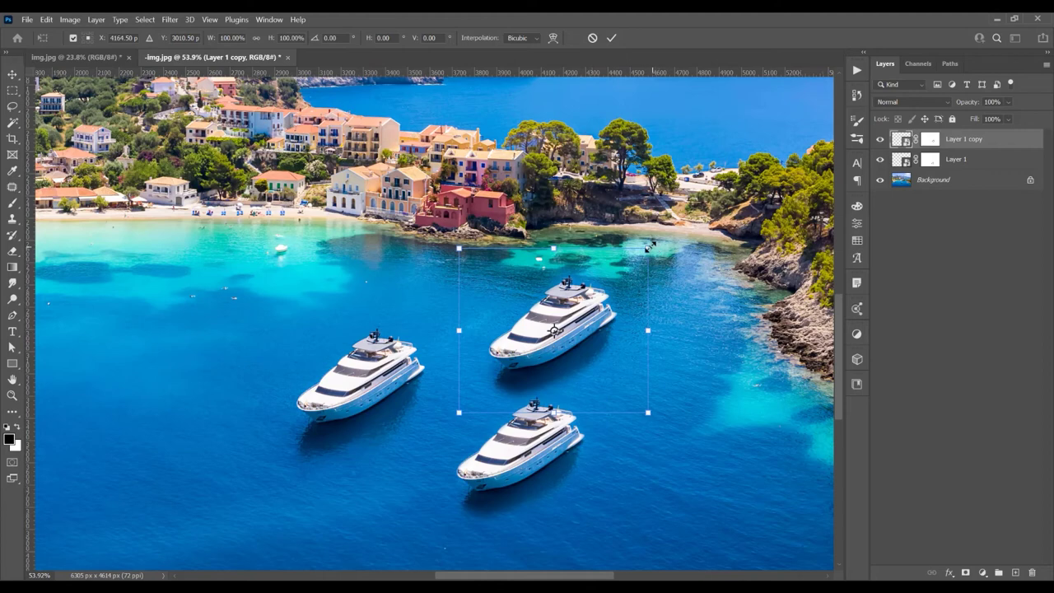
drag(648, 246, 639, 250)
click(613, 38)
Target Layer 1 copy's mask and set a 70%-opacity, 35 px brush around the third yacht.
scroll(577, 264, up, 5)
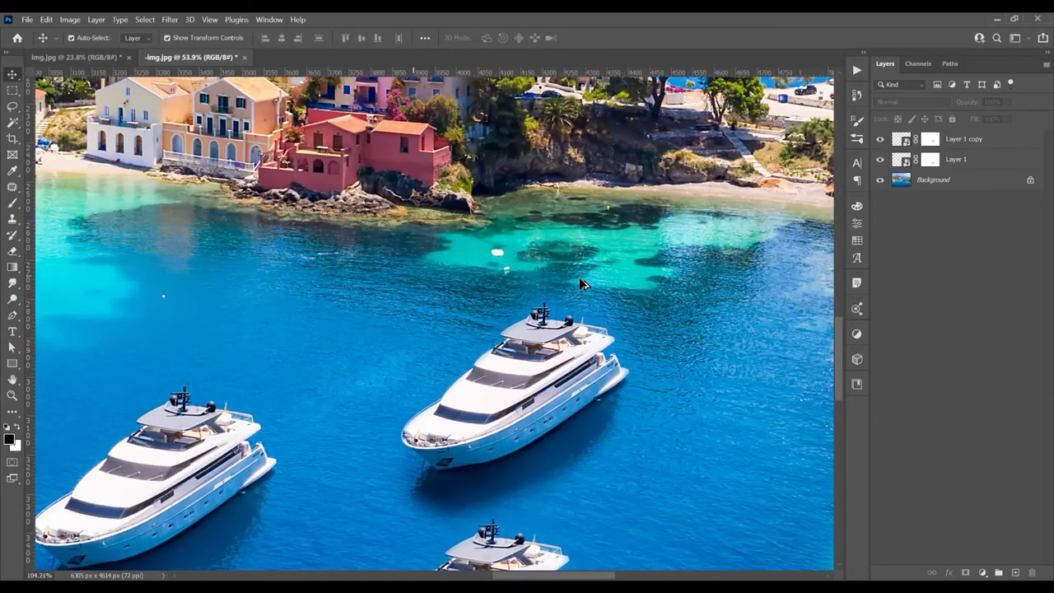
click(933, 140)
key(b)
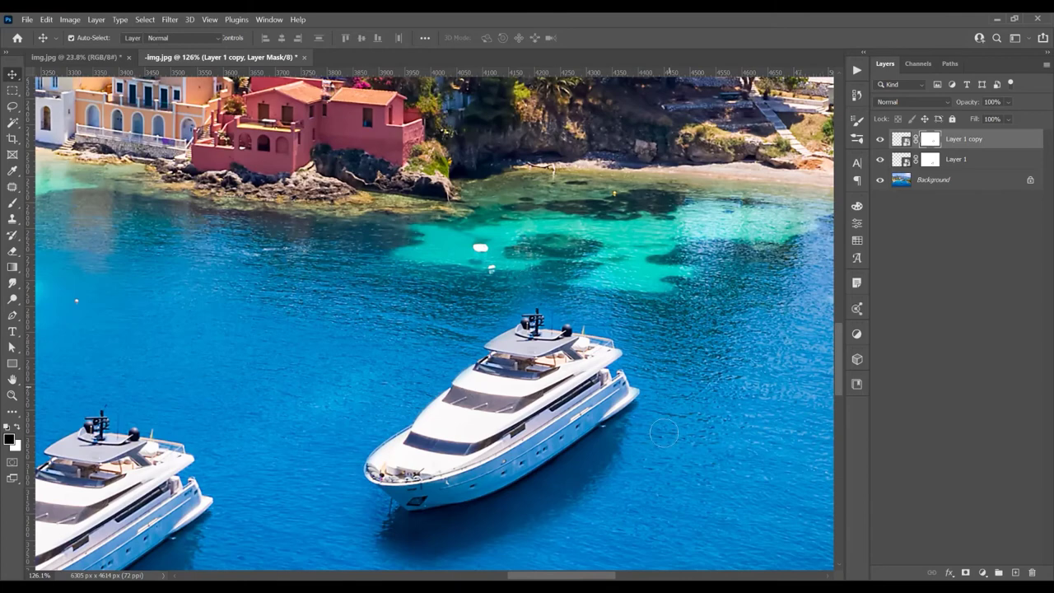
scroll(625, 317, up, 2)
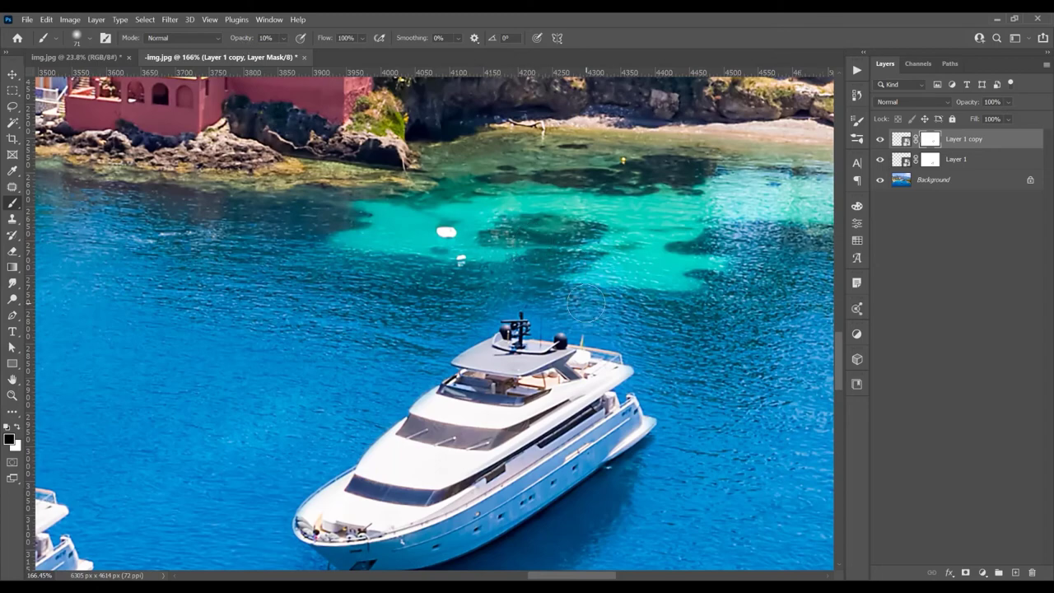
key(2)
key(7)
scroll(501, 277, up, 2)
scroll(568, 459, down, 3)
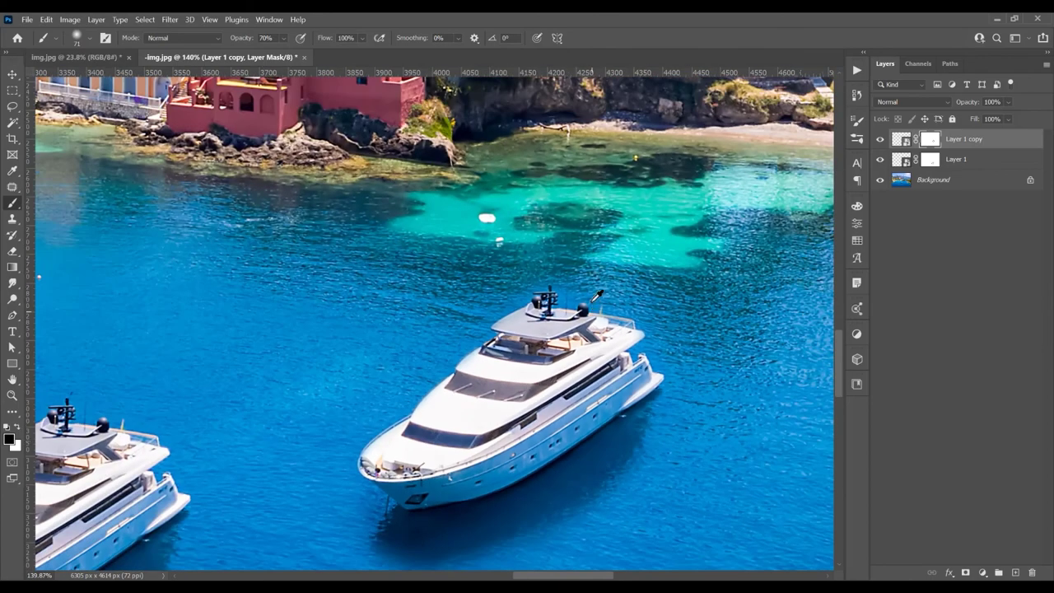
scroll(568, 459, up, 4)
alt+right_click(612, 277)
scroll(577, 288, up, 1)
key(3)
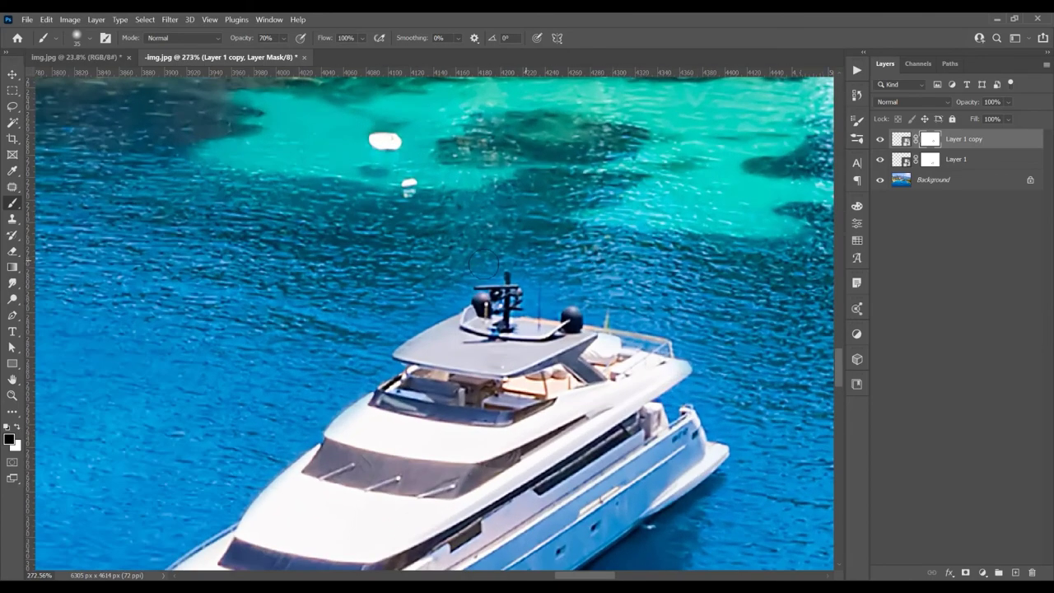